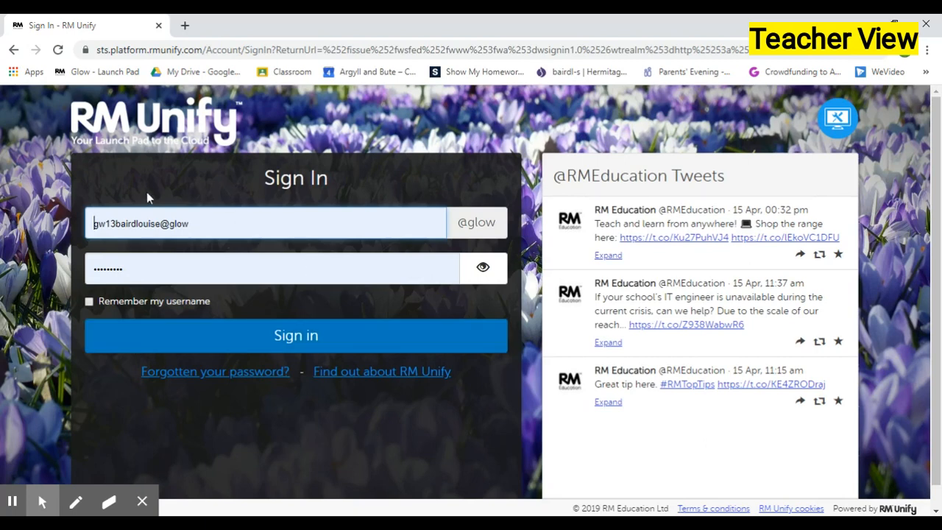
# Sign in to the launch pad and open Google Classroom from the apps
pyautogui.click(265, 350)
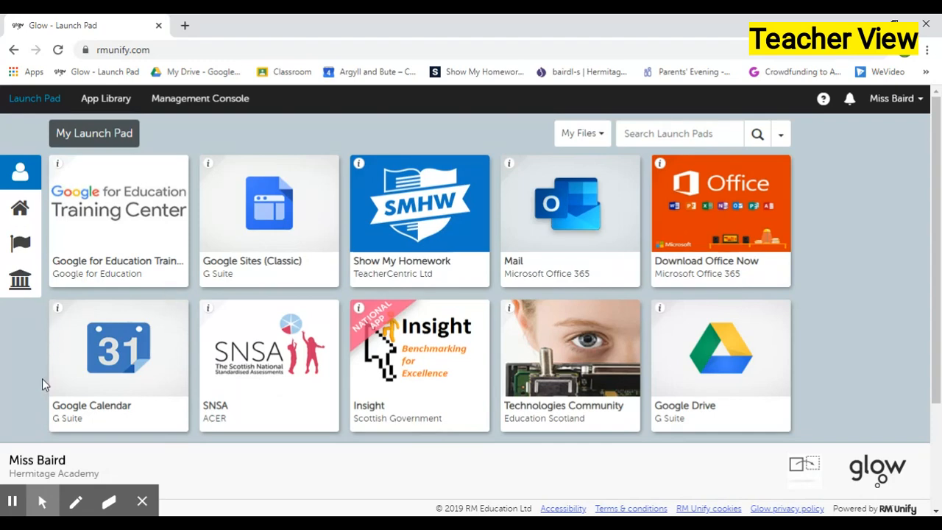
pyautogui.scroll(-2, 36, 376)
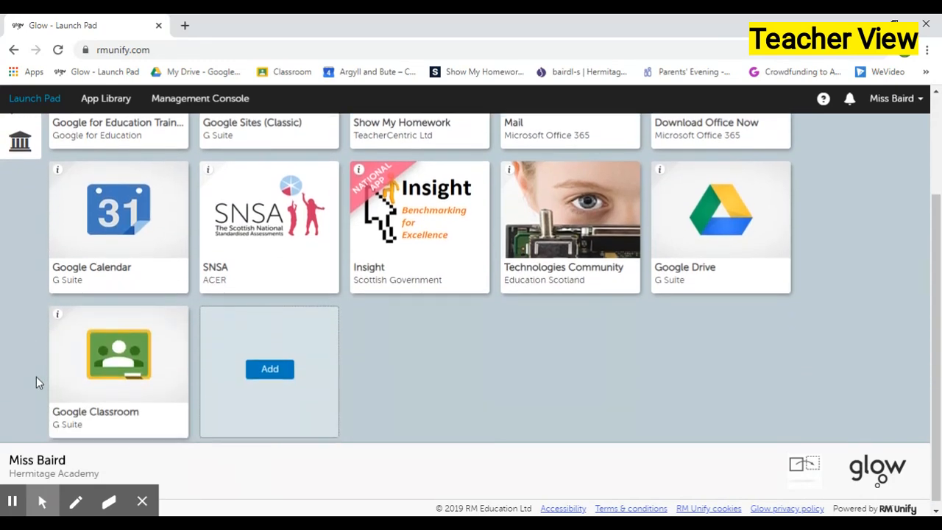
pyautogui.click(135, 359)
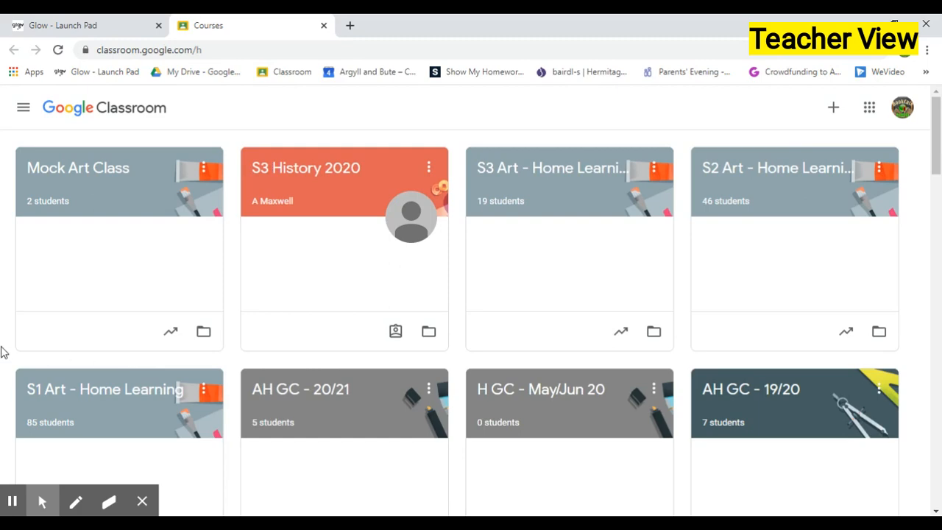
# Create a new class named Home Learning - April 2020
pyautogui.scroll(-5, 2, 352)
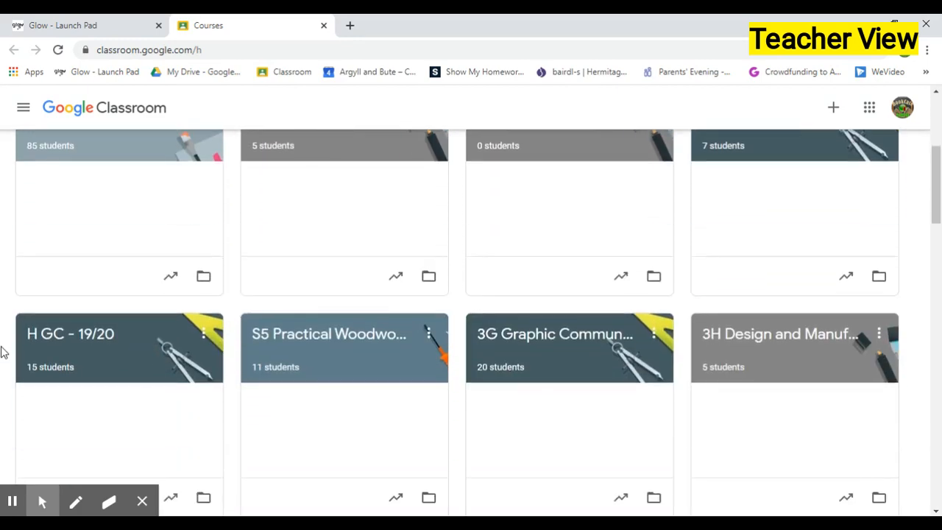
pyautogui.scroll(5, 2, 352)
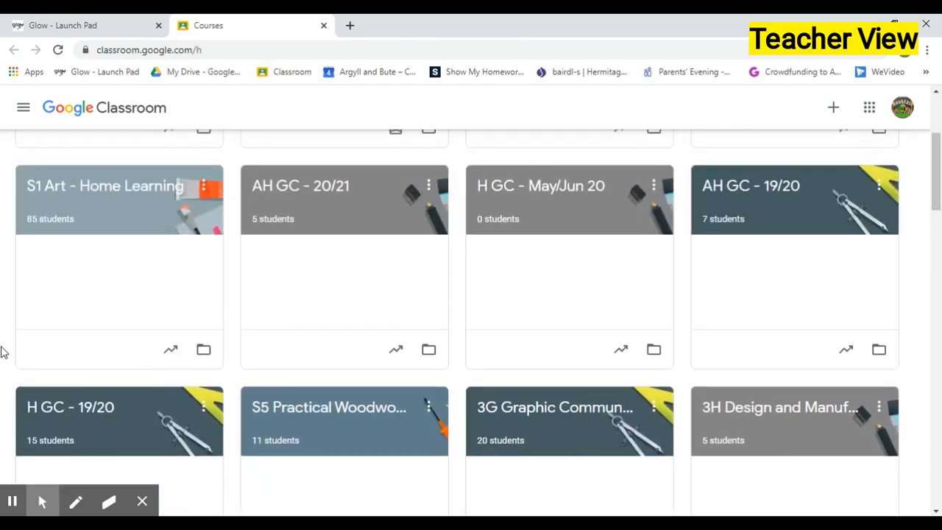
pyautogui.scroll(1, 2, 352)
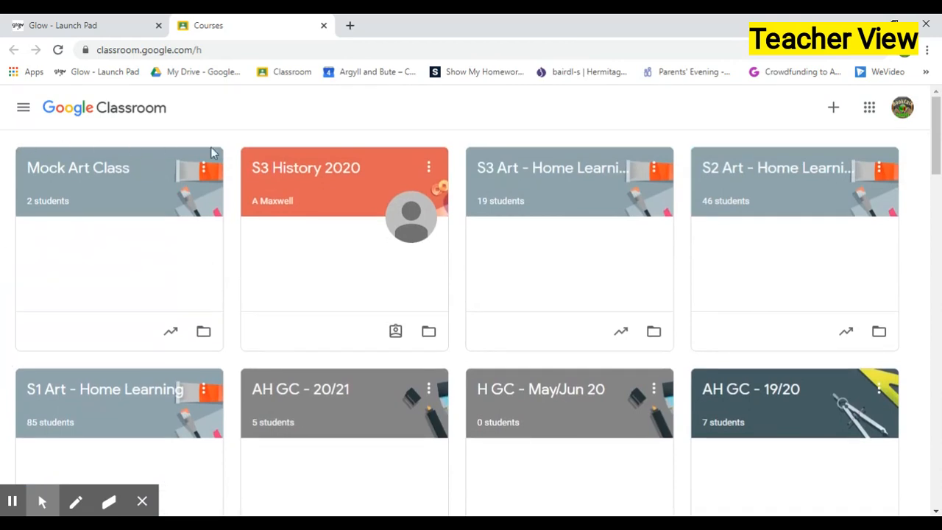
pyautogui.click(835, 110)
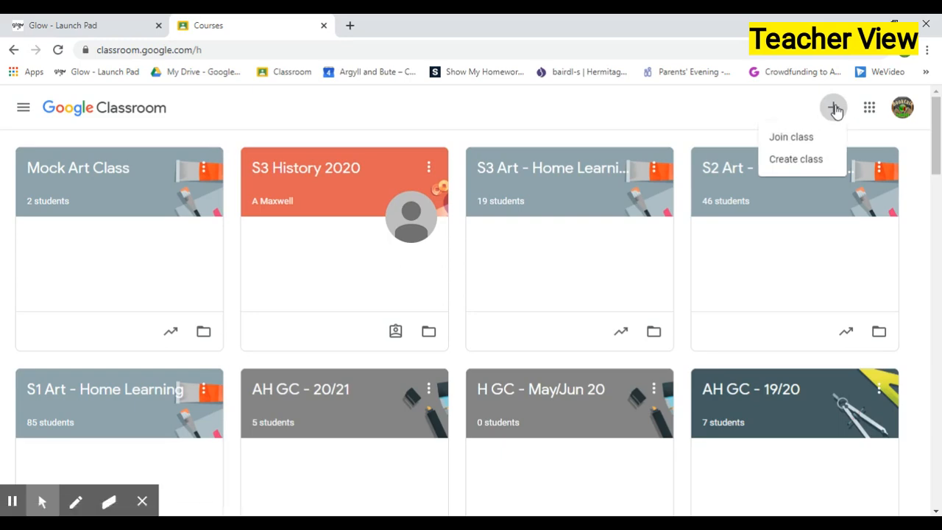
pyautogui.click(806, 169)
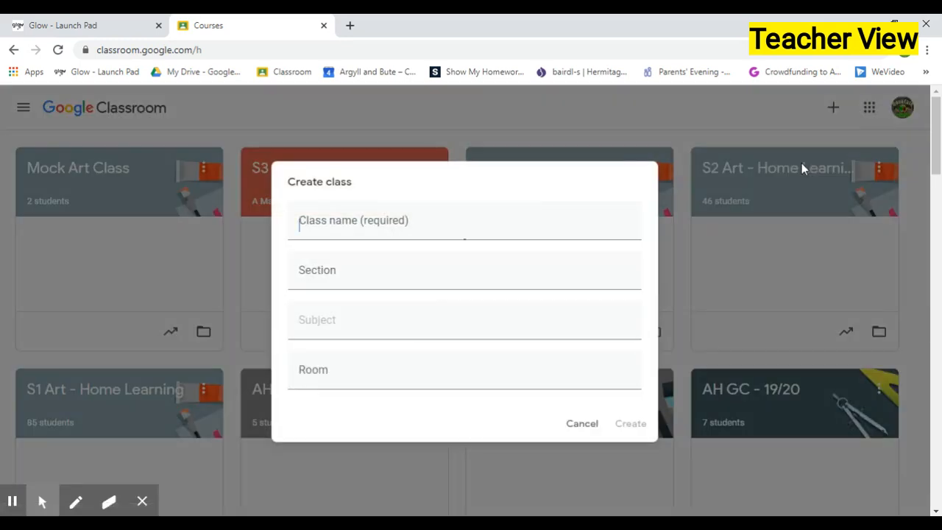
pyautogui.click(401, 221)
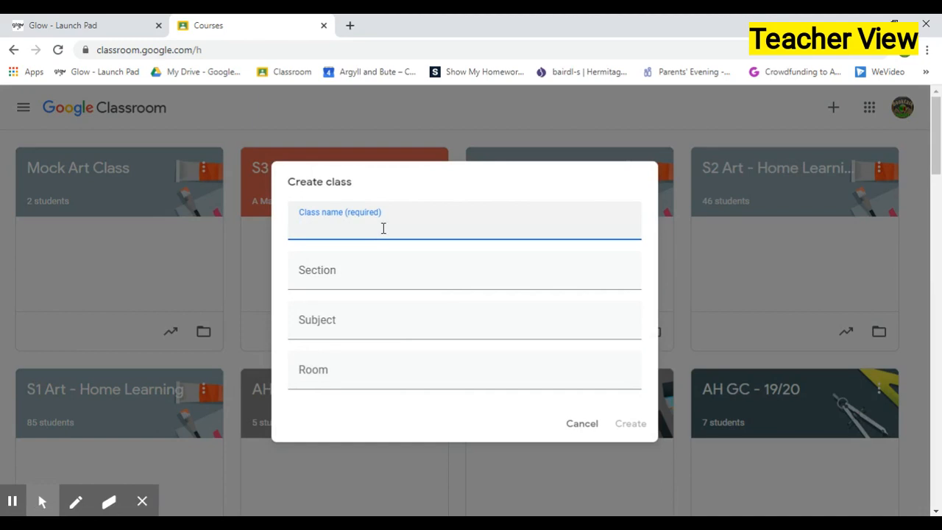
pyautogui.write('Home Learnin')
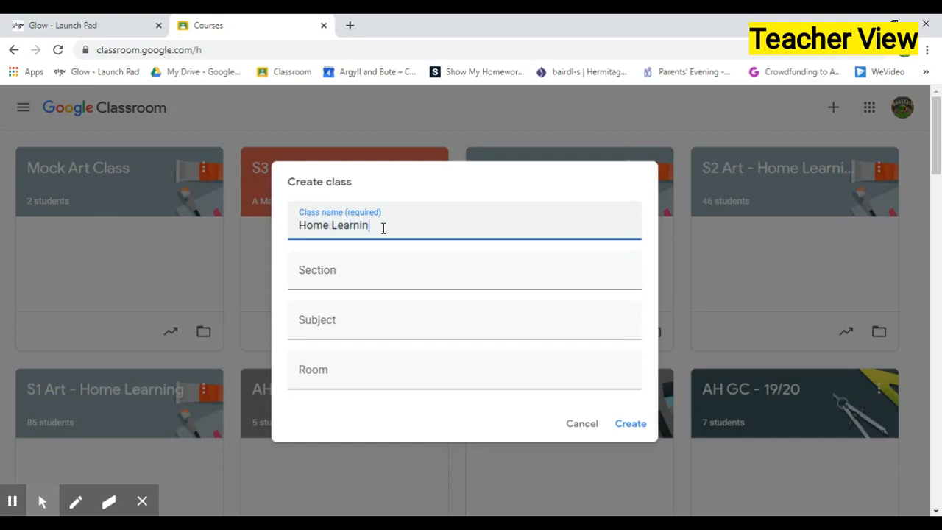
pyautogui.write('g - April 2020')
pyautogui.click(629, 426)
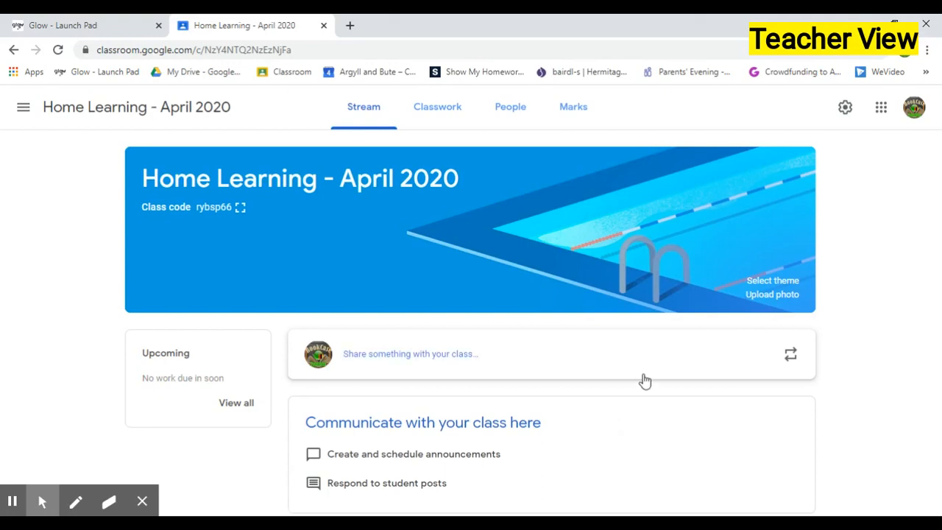
# Write a class announcement: "Welcome to our class. Look out for more resources being added. Stay safe everyone."
pyautogui.click(452, 360)
pyautogui.write('Welcome ')
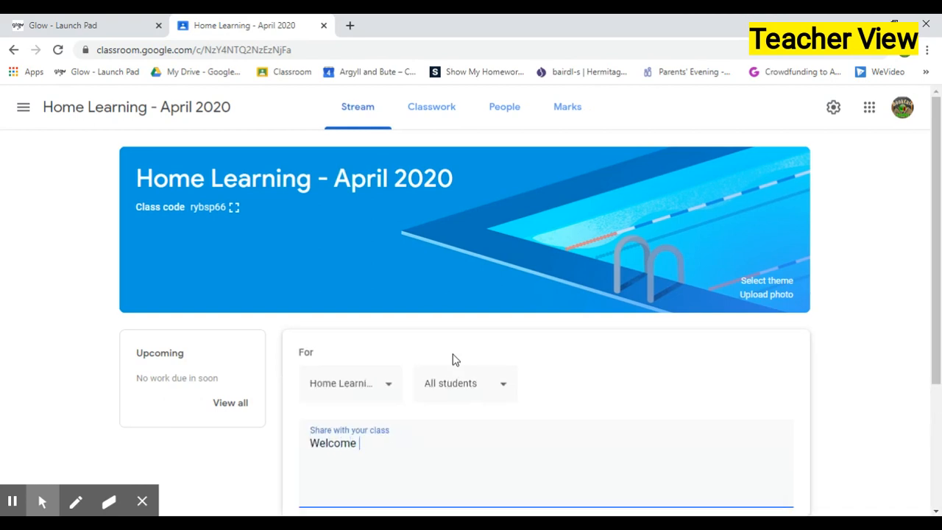
pyautogui.write('to our class.  Look out f')
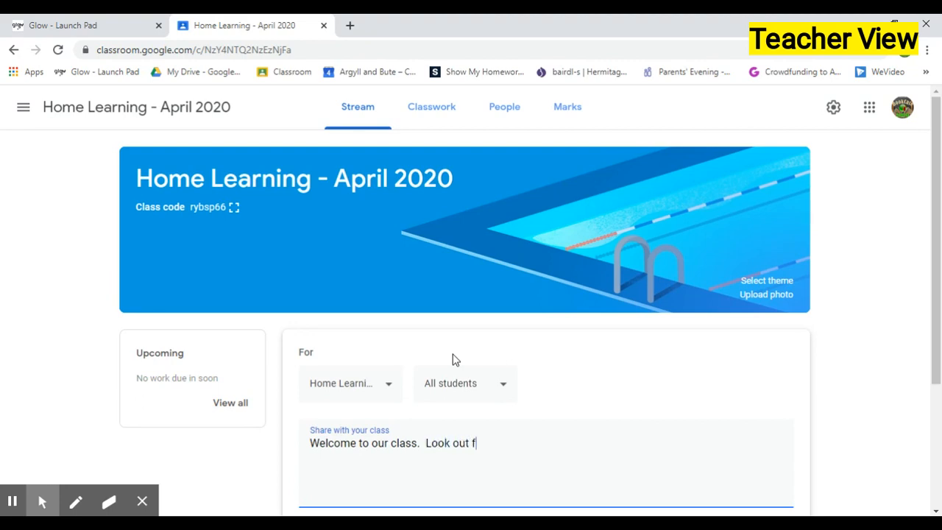
pyautogui.write('or more resources being a')
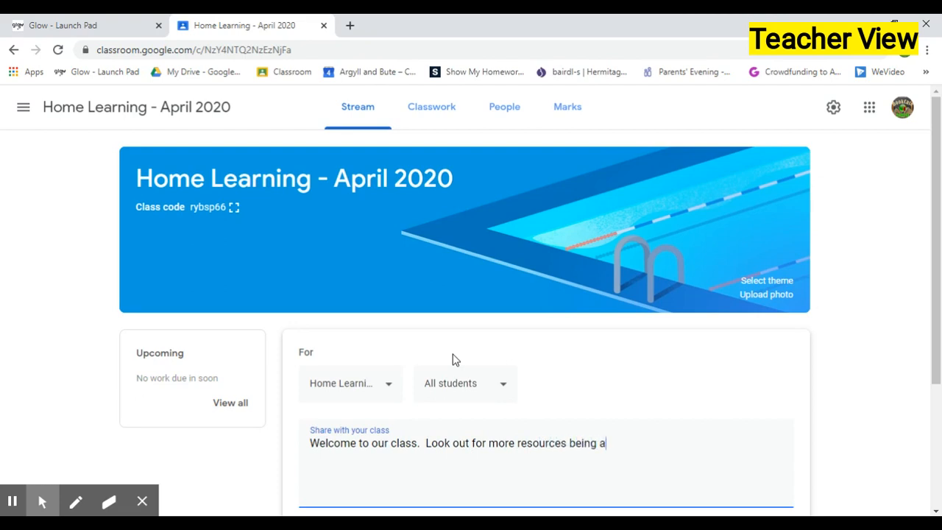
pyautogui.write('dded.  Stay safe e')
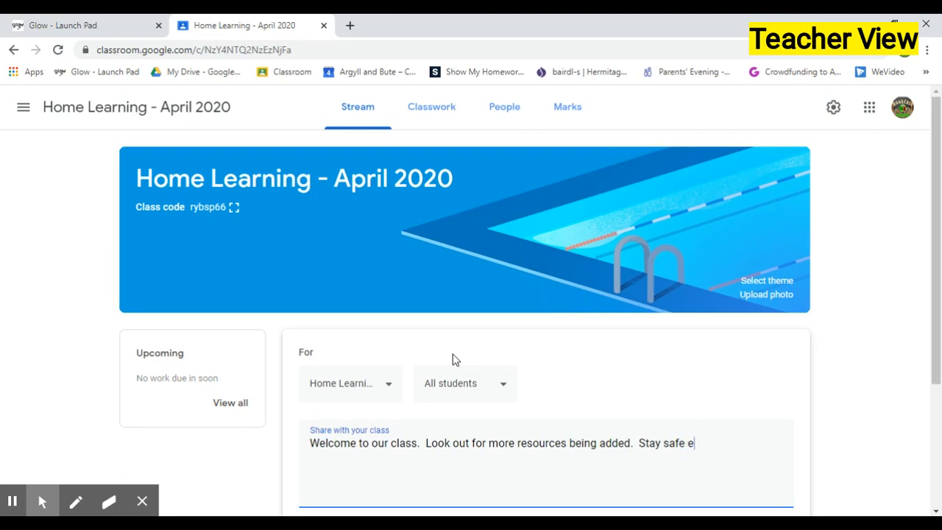
pyautogui.write('veryone.')
# Post the announcement to all students in the class stream
pyautogui.scroll(-1, 477, 356)
pyautogui.scroll(-3, 477, 357)
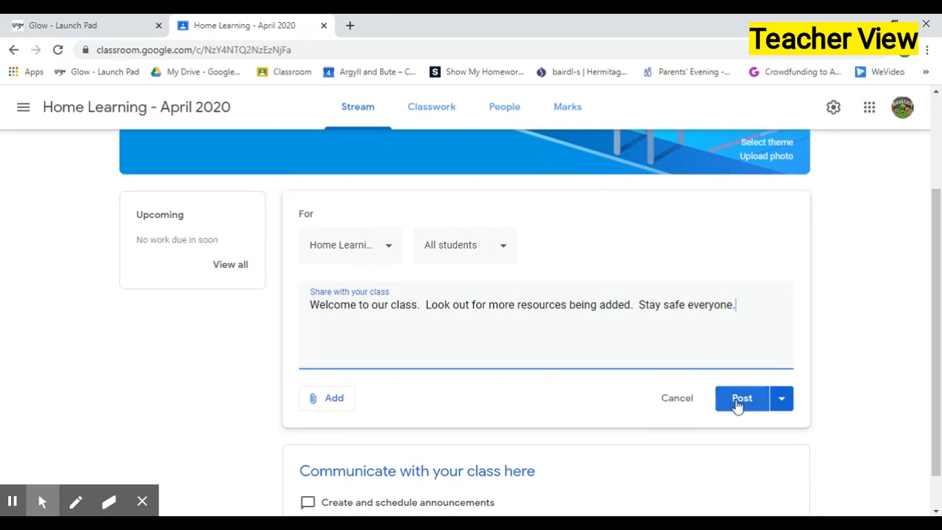
pyautogui.click(738, 403)
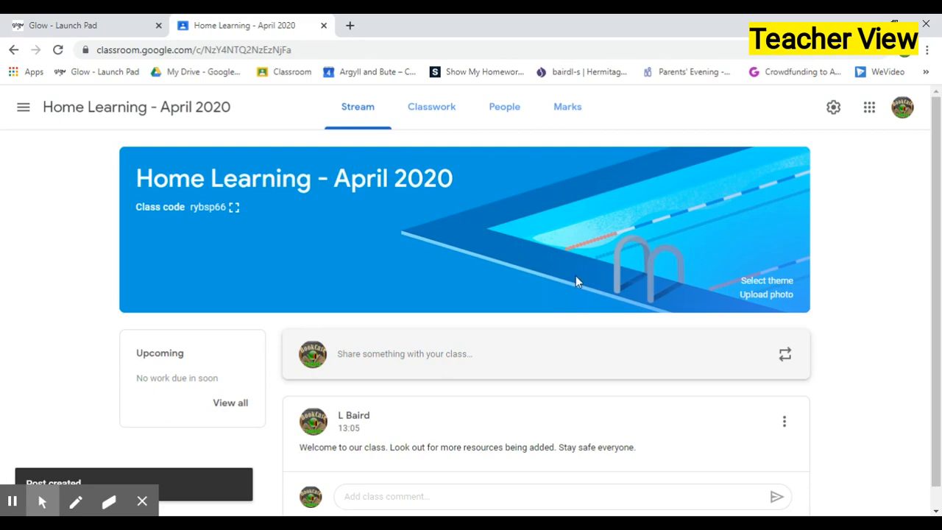
# Open the class theme gallery and browse the Sport and Other theme categories
pyautogui.click(767, 281)
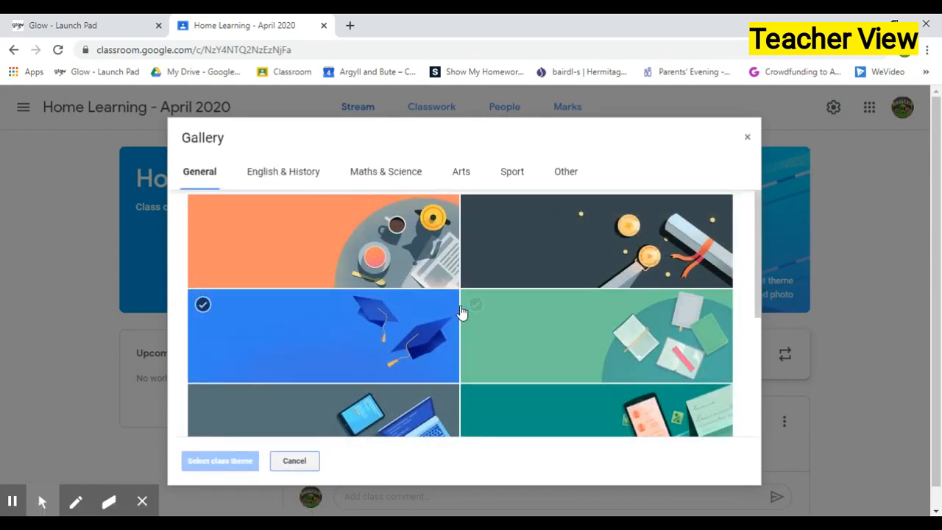
pyautogui.scroll(-2, 461, 312)
pyautogui.scroll(-2, 460, 313)
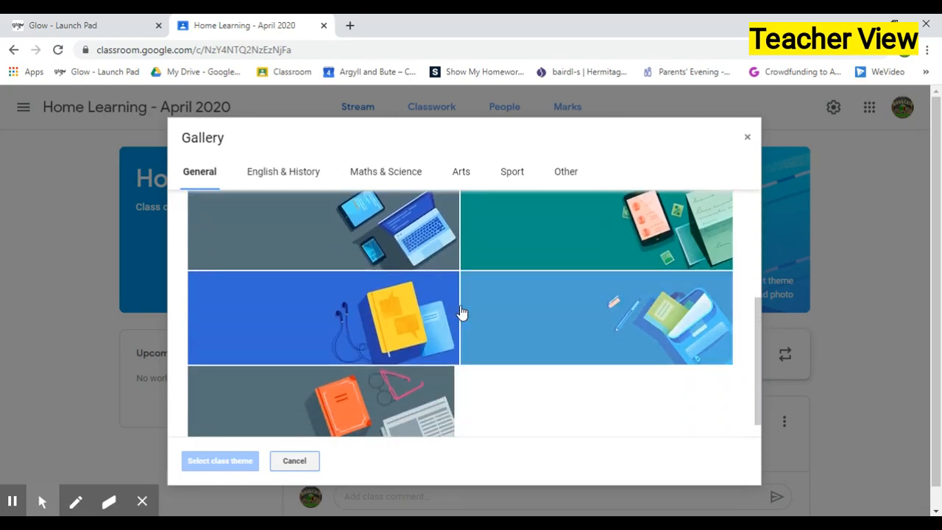
pyautogui.scroll(5, 473, 379)
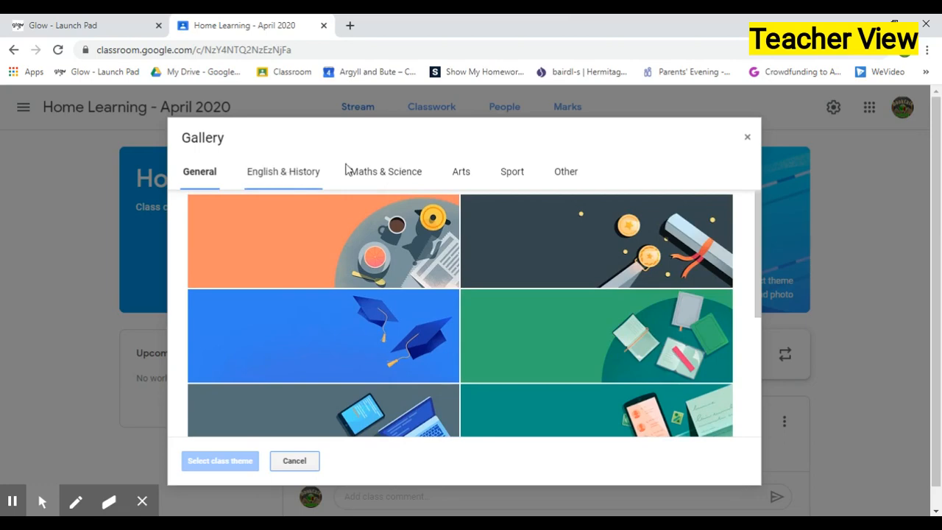
pyautogui.click(513, 174)
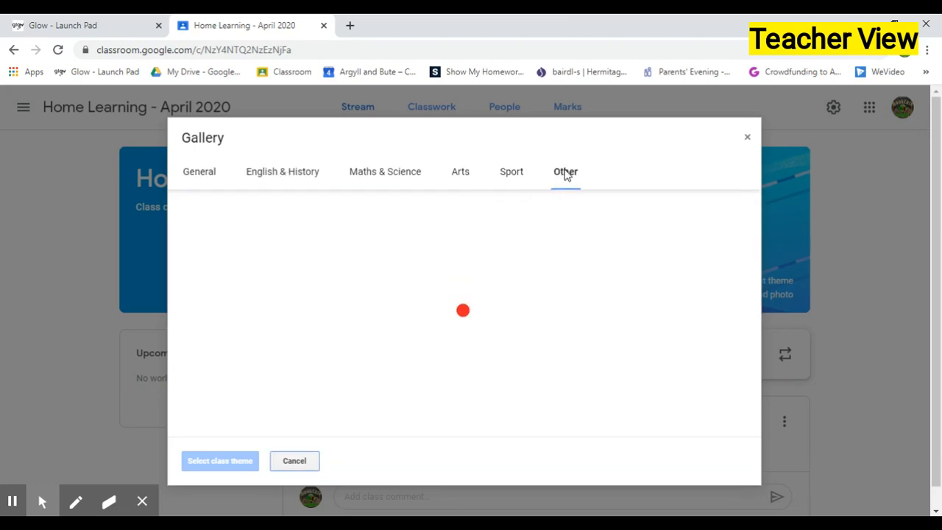
pyautogui.click(566, 174)
pyautogui.scroll(-4, 388, 285)
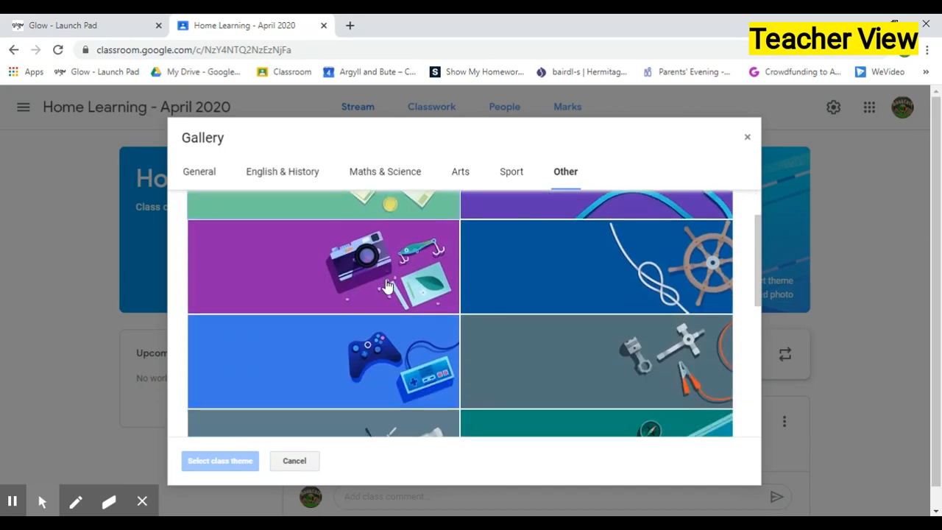
pyautogui.scroll(-2, 388, 286)
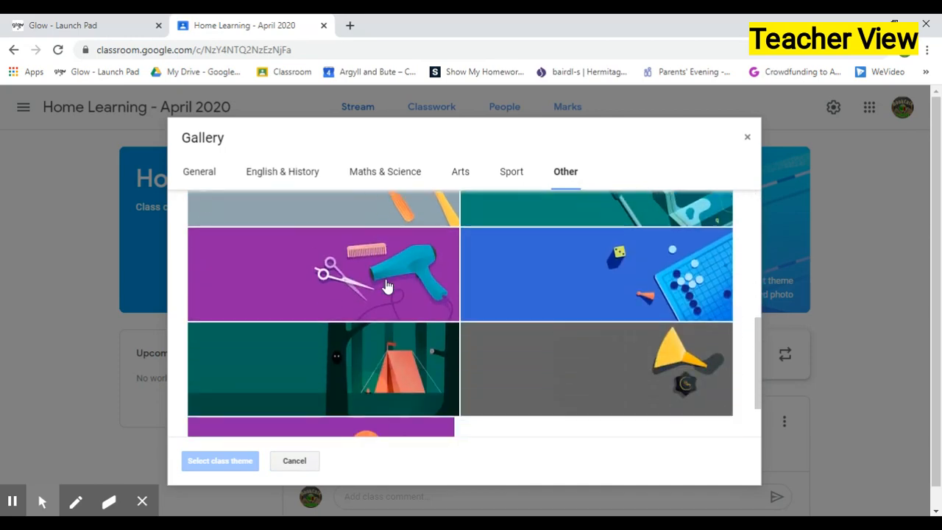
pyautogui.scroll(5, 388, 285)
pyautogui.scroll(2, 388, 285)
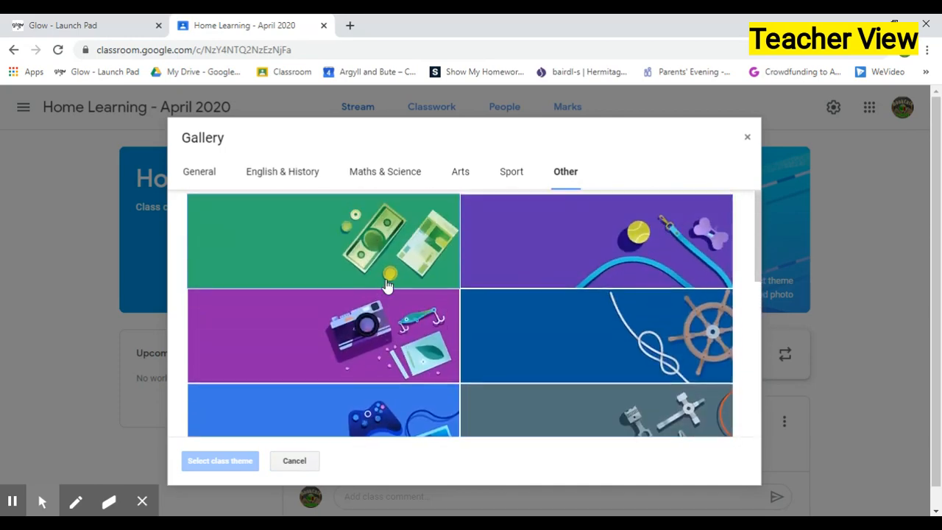
# Apply the orange coffee-and-tea theme from the General category as the class theme
pyautogui.click(190, 174)
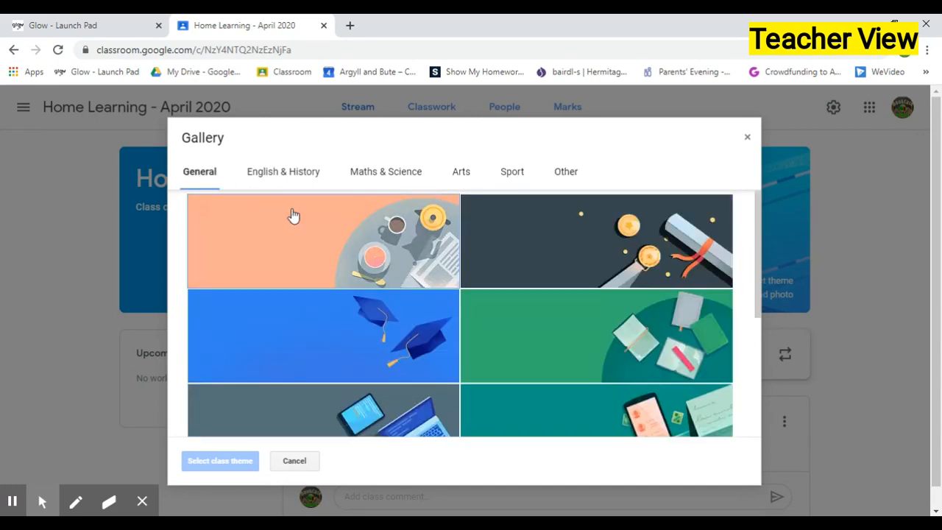
pyautogui.click(353, 250)
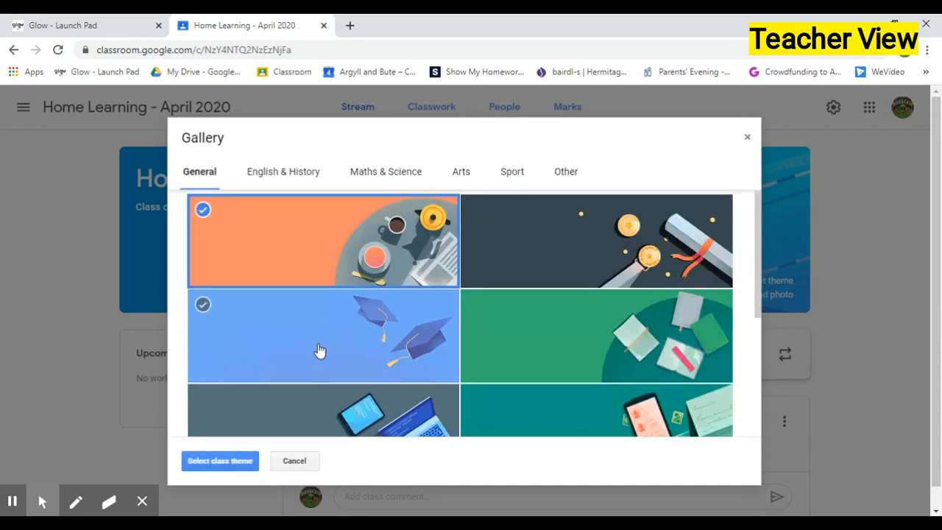
pyautogui.click(220, 461)
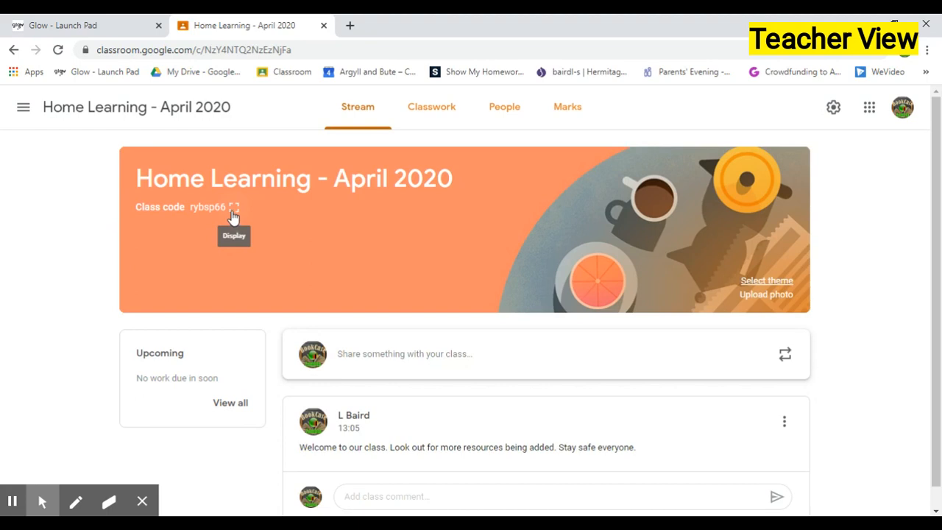
# Display the class code full screen and close it again
pyautogui.click(233, 210)
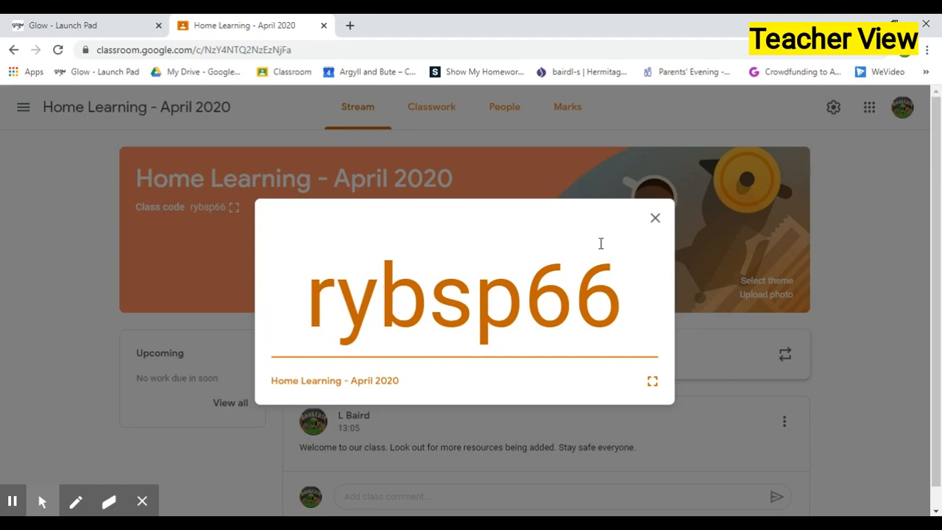
pyautogui.click(655, 221)
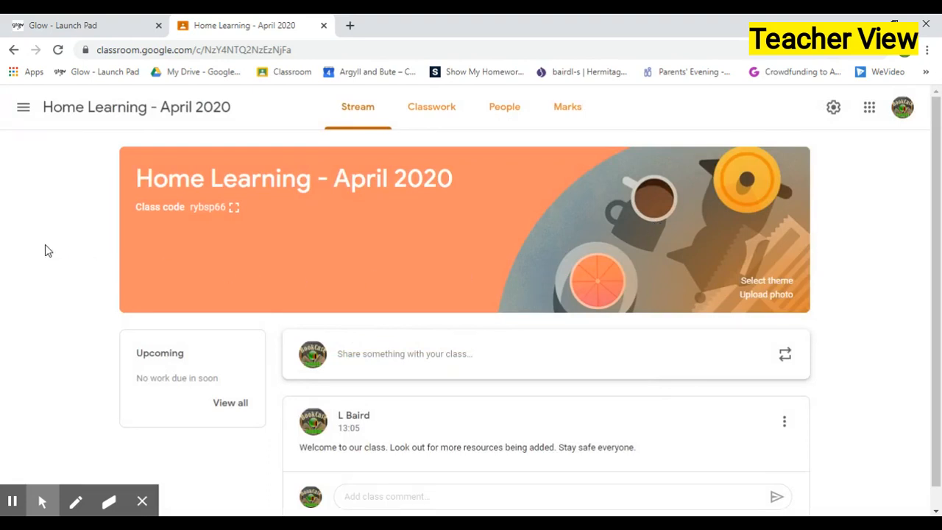
# Open the Invite students dialog from the People page and browse directory results for a first-name search
pyautogui.click(505, 111)
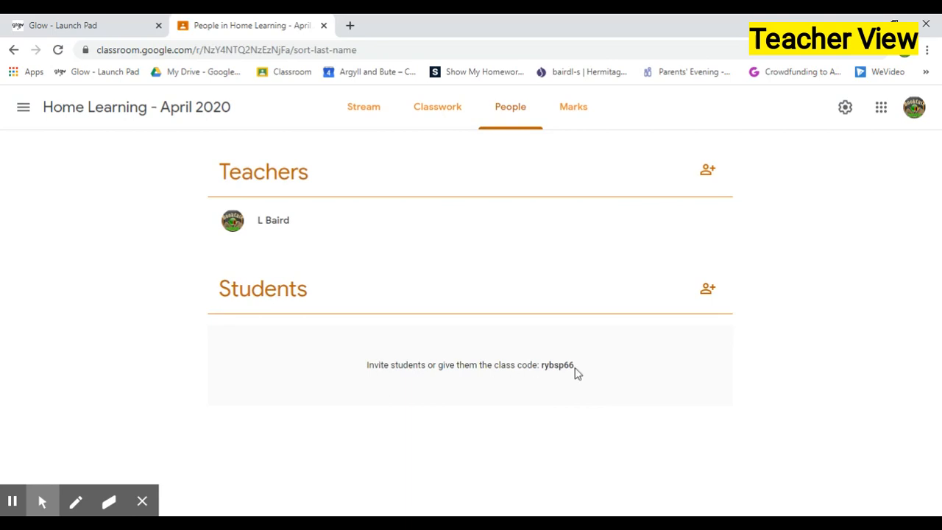
pyautogui.click(706, 291)
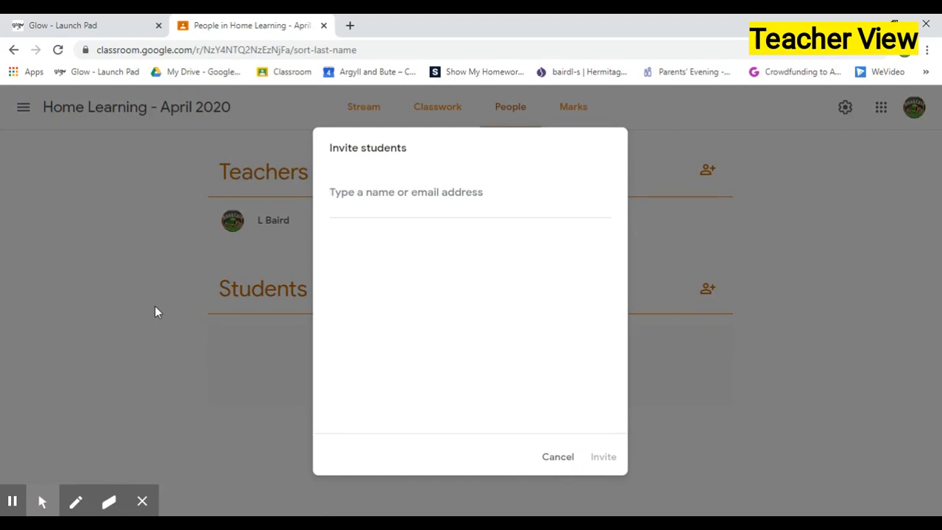
pyautogui.write('john')
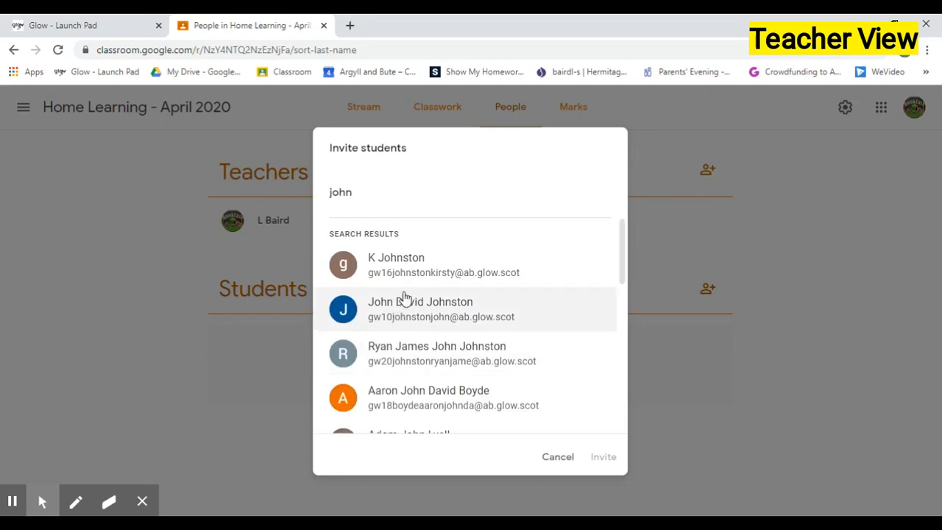
pyautogui.scroll(-2, 406, 299)
pyautogui.scroll(-5, 406, 296)
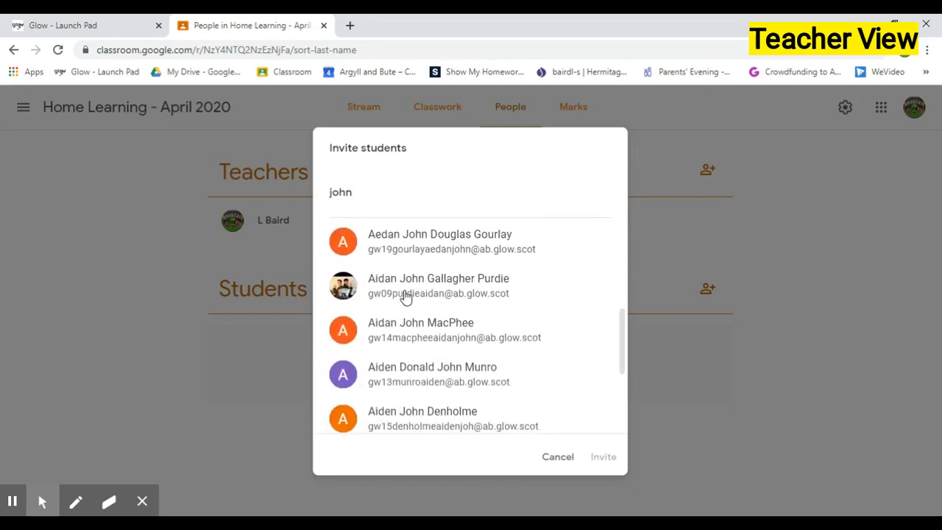
pyautogui.scroll(7, 405, 296)
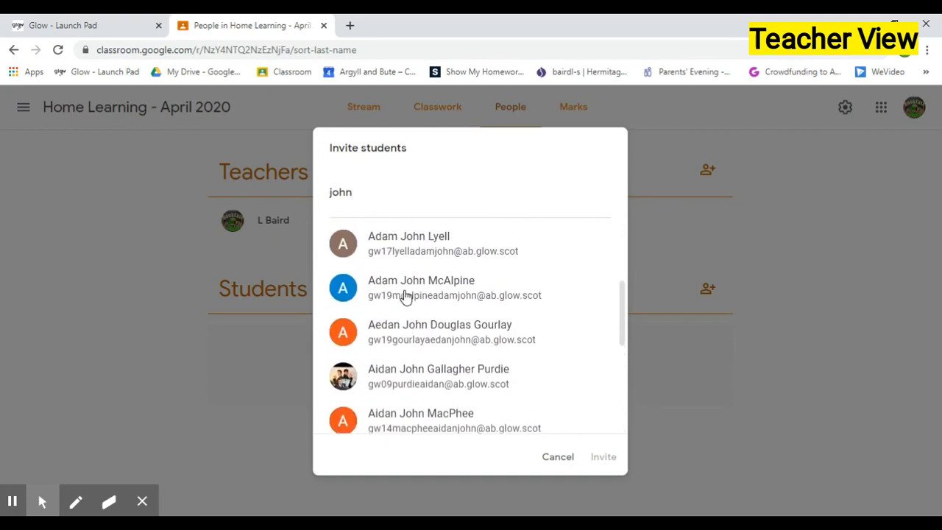
# Clear the search and invite a student found by searching their initial and surname
pyautogui.moveTo(368, 196); pyautogui.dragTo(331, 193)
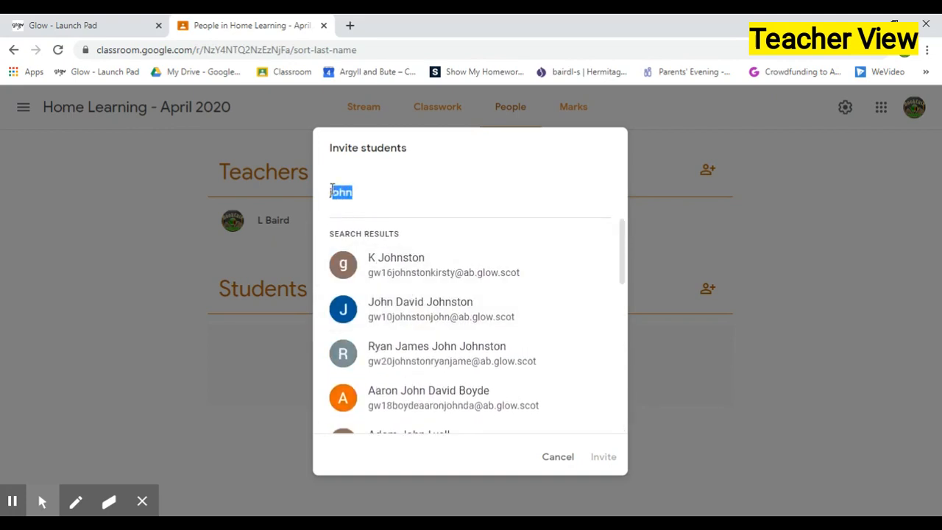
pyautogui.press('BackSpace')
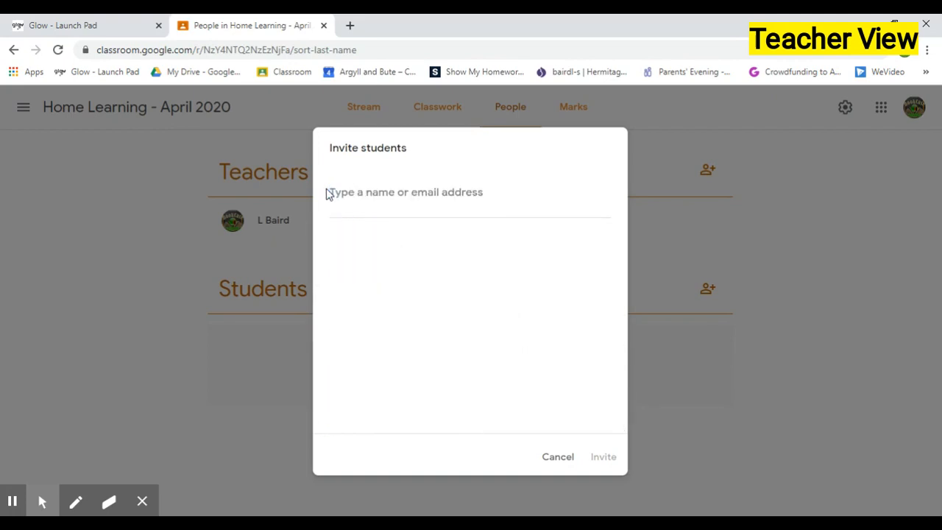
pyautogui.write('a')
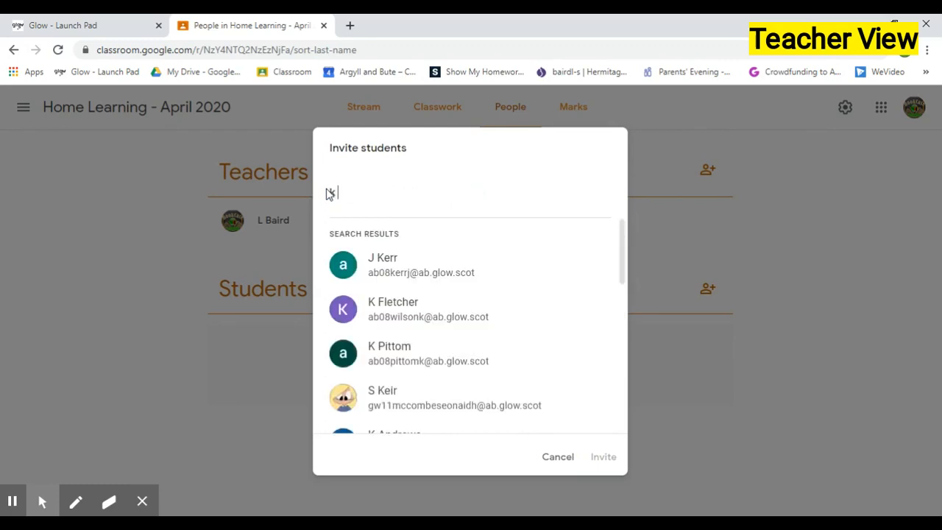
pyautogui.write(' brady')
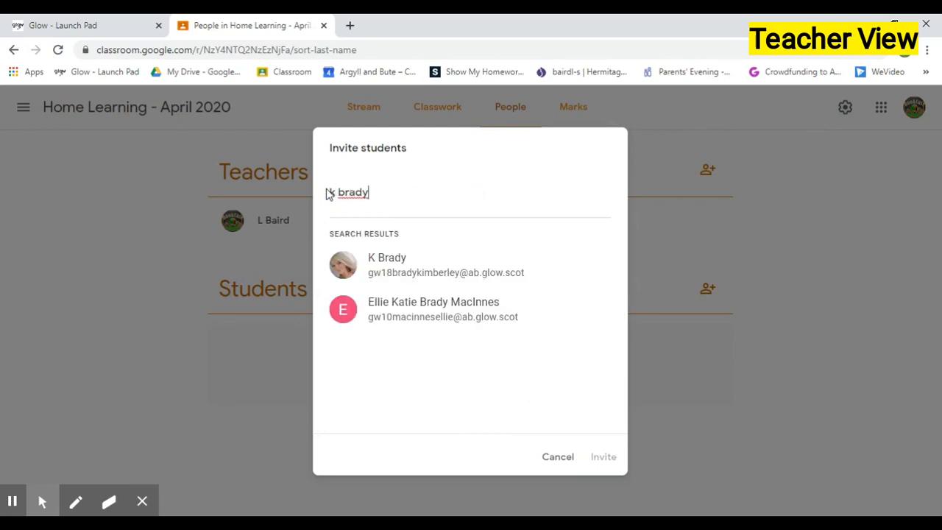
pyautogui.click(424, 271)
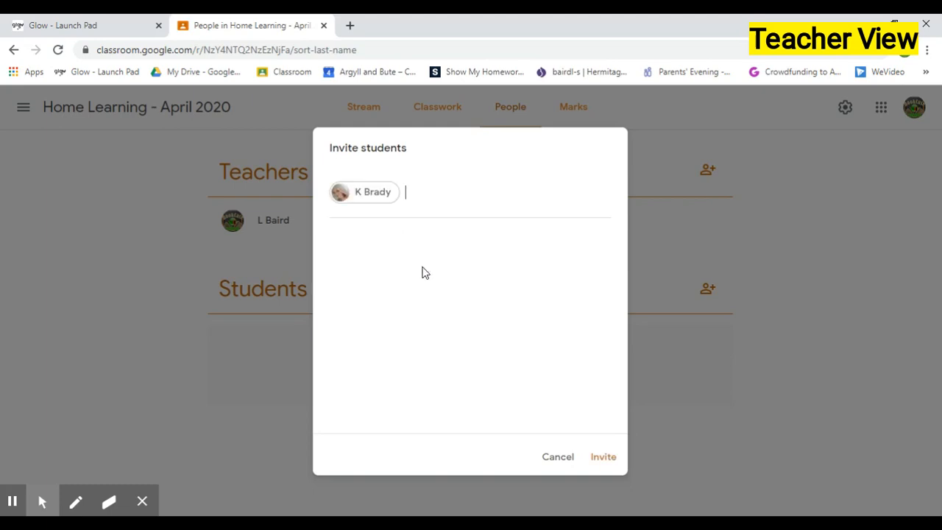
pyautogui.click(602, 458)
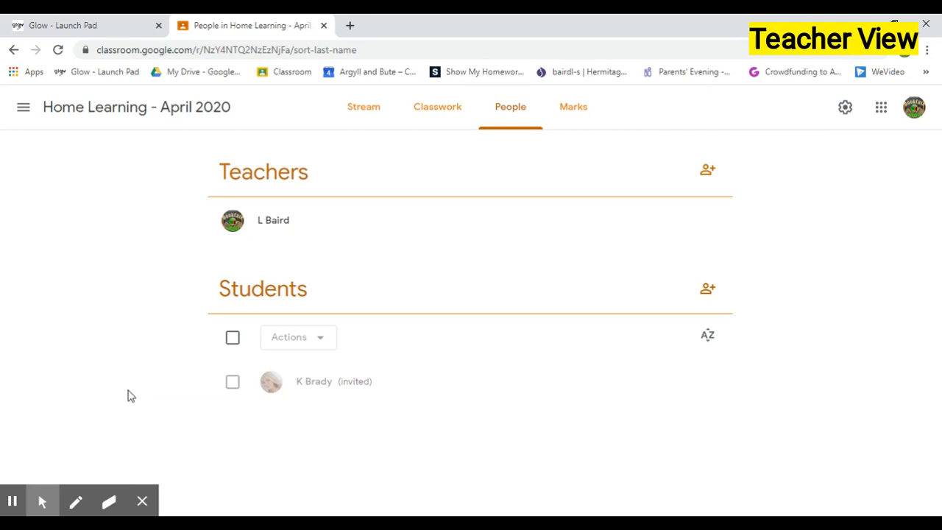
# Invite a second student by searching their Glow account username and selecting the matching pupil
pyautogui.click(707, 290)
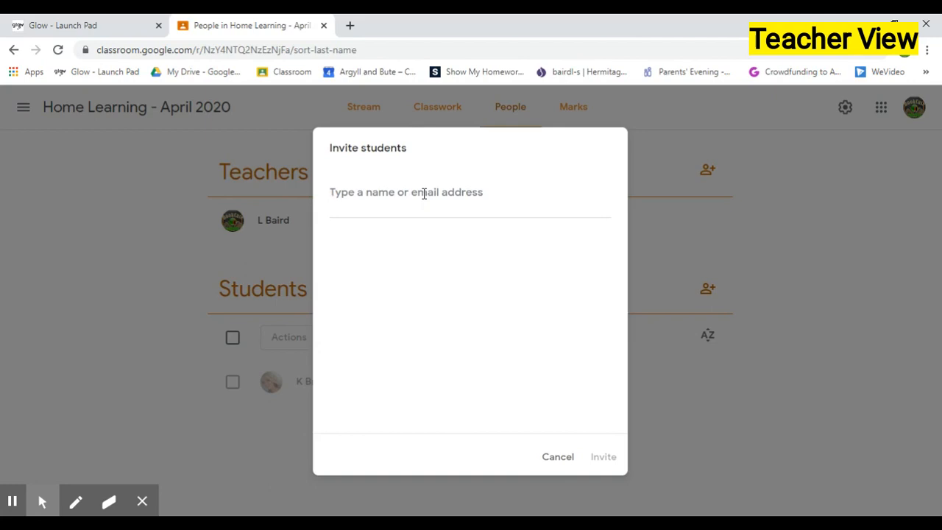
pyautogui.write('gw')
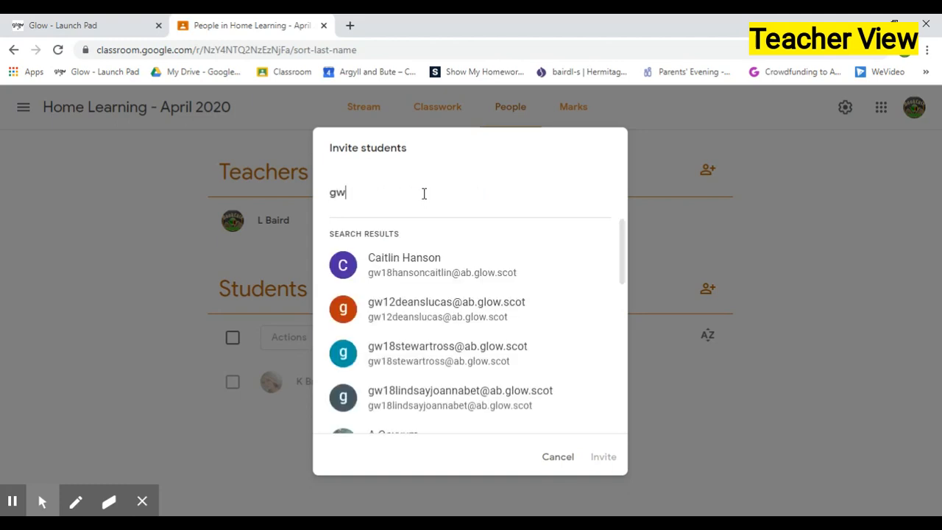
pyautogui.write('20di')
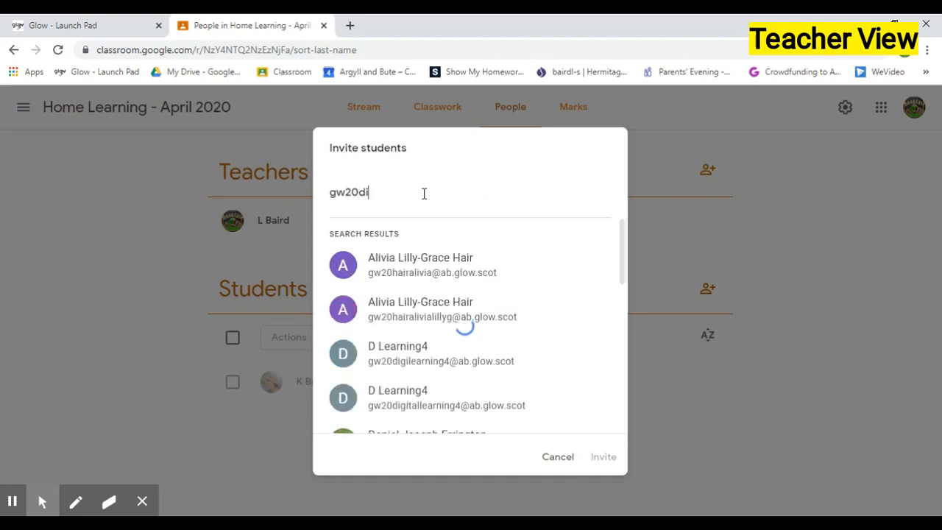
pyautogui.write('gital')
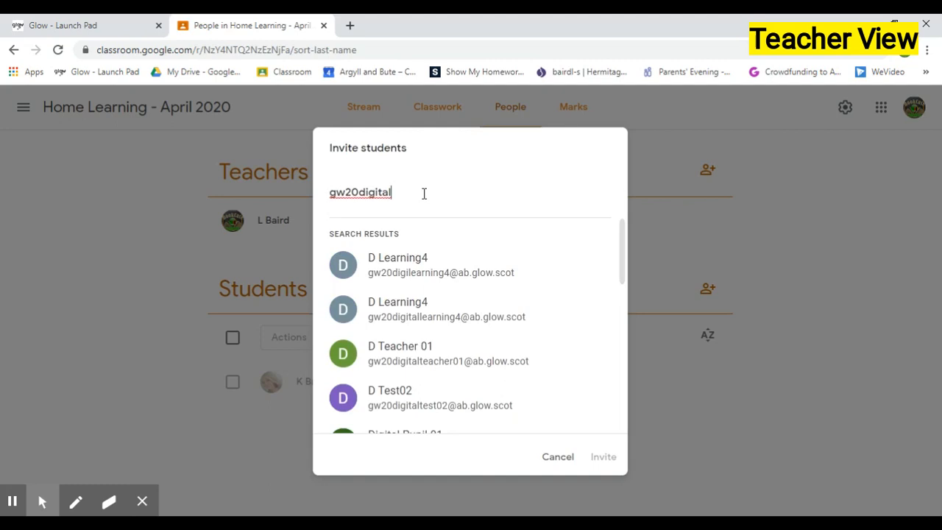
pyautogui.write('pupil')
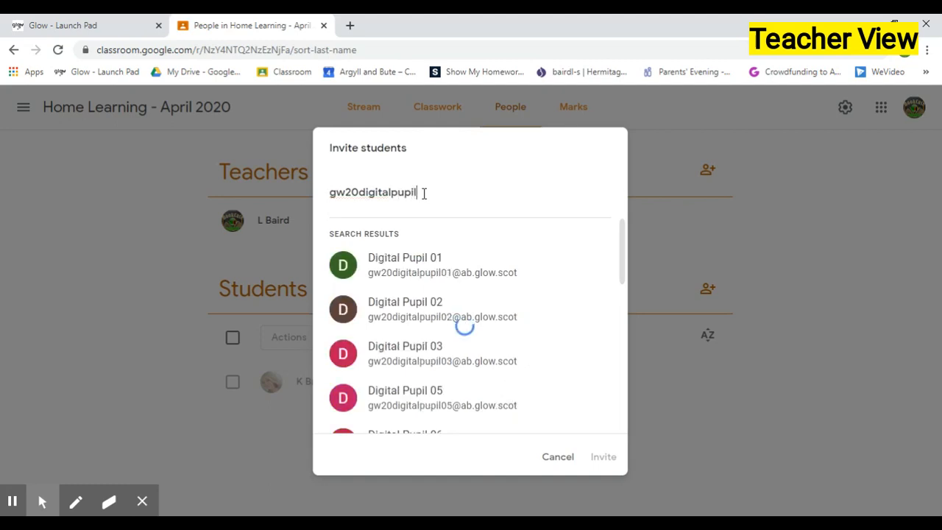
pyautogui.write('01')
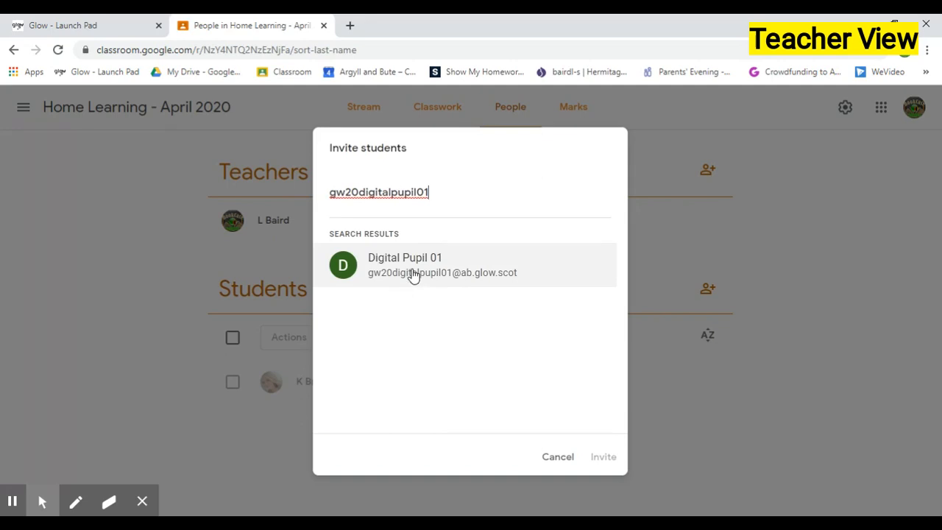
pyautogui.click(413, 274)
pyautogui.click(594, 457)
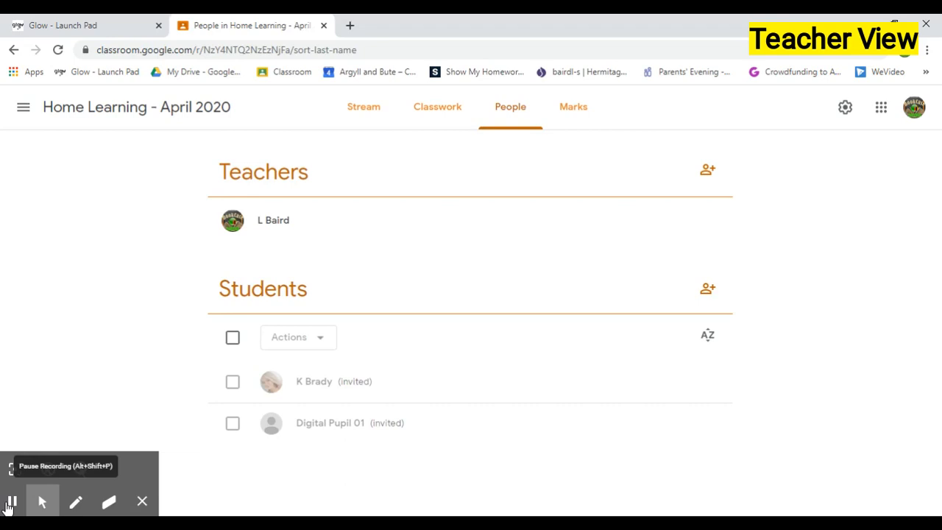
# Switch to the pupil account and accept the invitation to join the Home Learning - April 2020 class
pyautogui.click(9, 504)
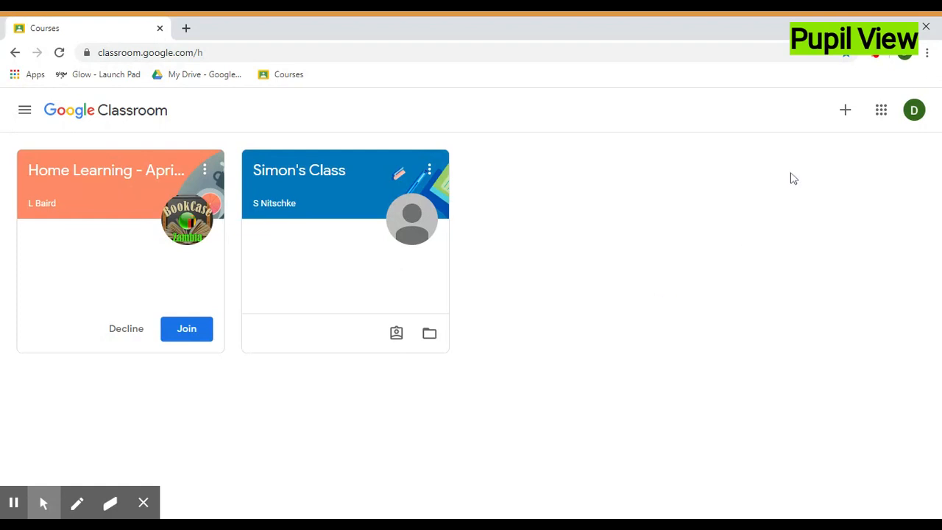
pyautogui.click(844, 116)
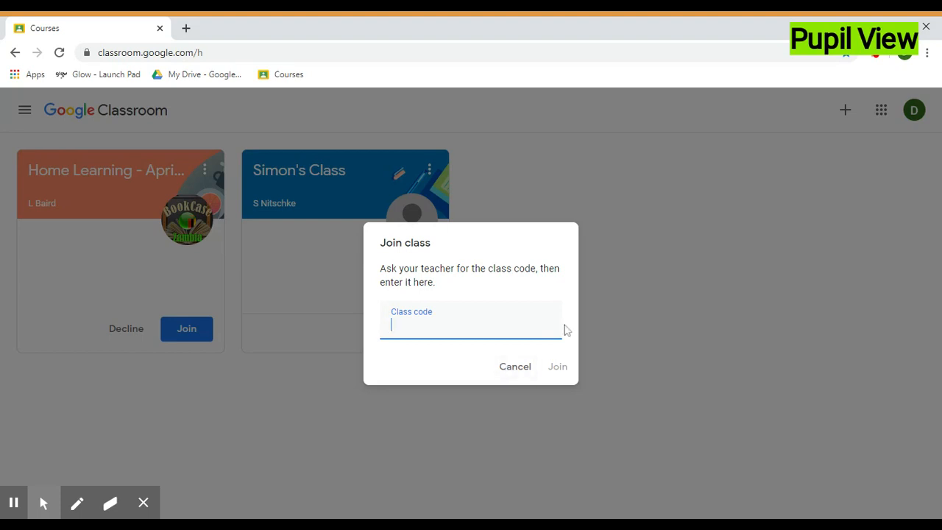
pyautogui.click(506, 368)
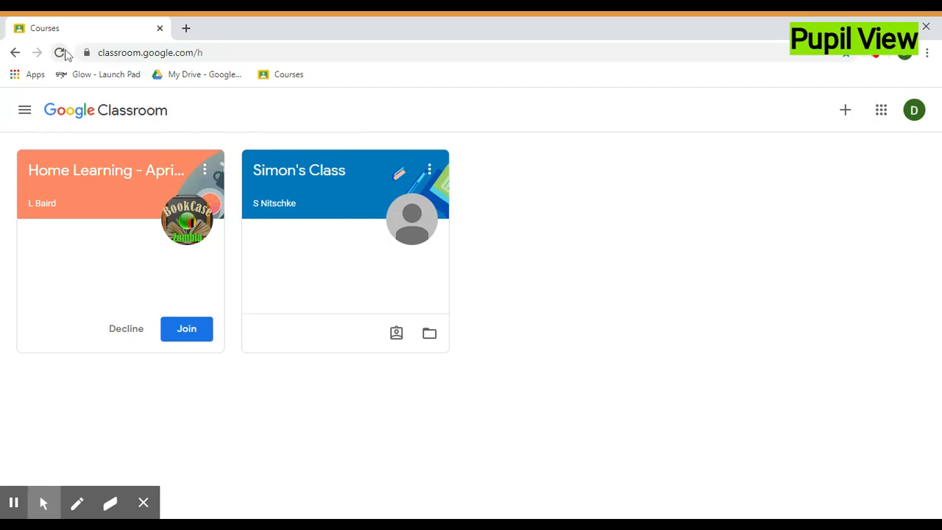
pyautogui.click(195, 332)
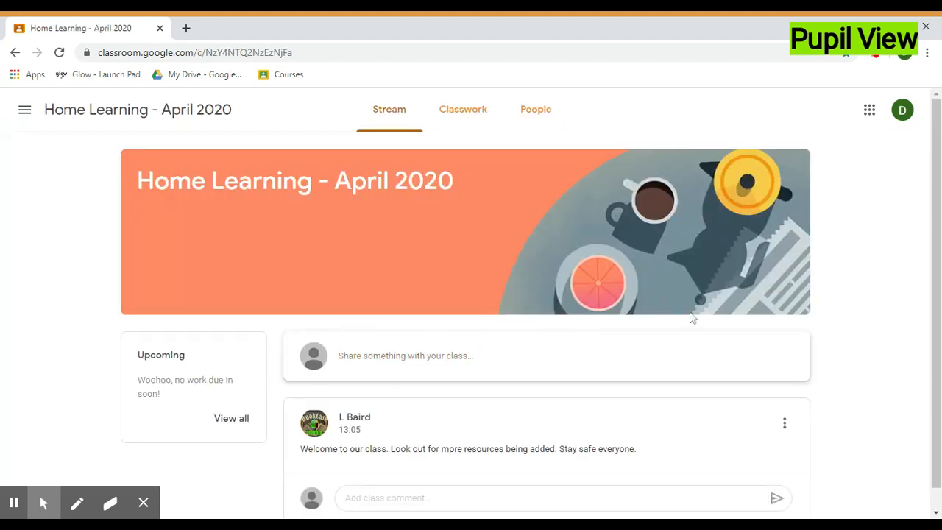
# Browse the class Stream, Classwork and People pages as the pupil
pyautogui.scroll(-1, 856, 244)
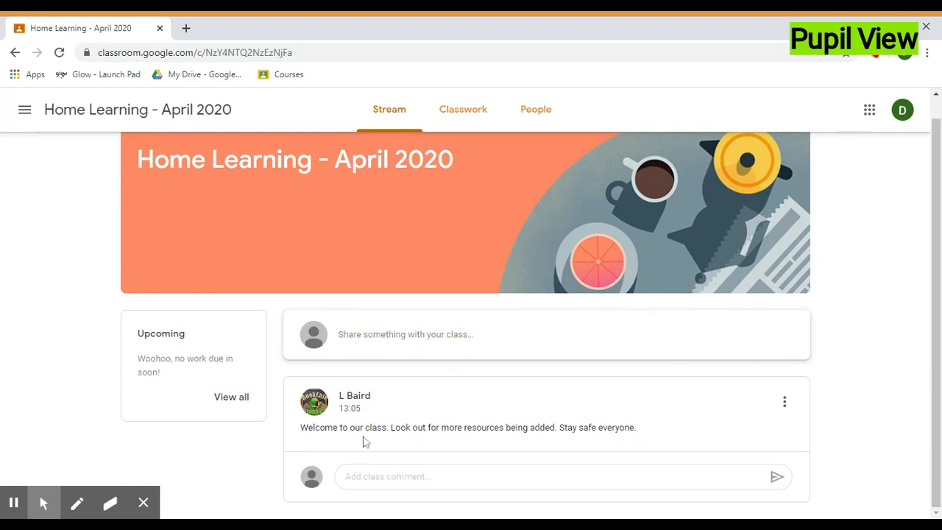
pyautogui.scroll(1, 530, 446)
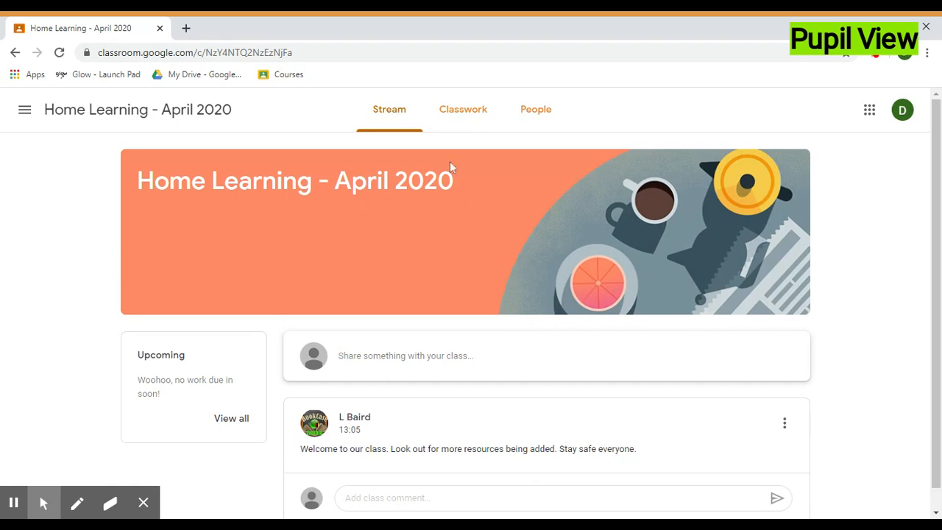
pyautogui.click(459, 115)
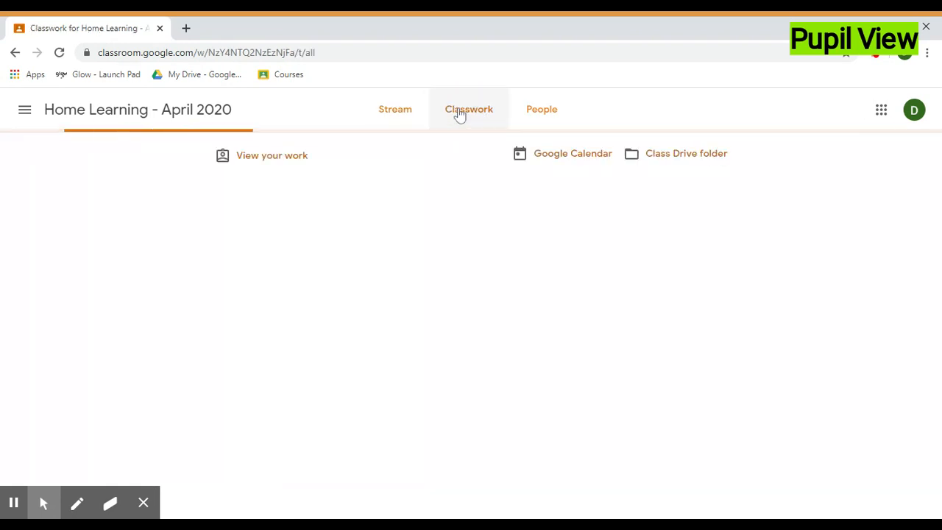
pyautogui.click(527, 109)
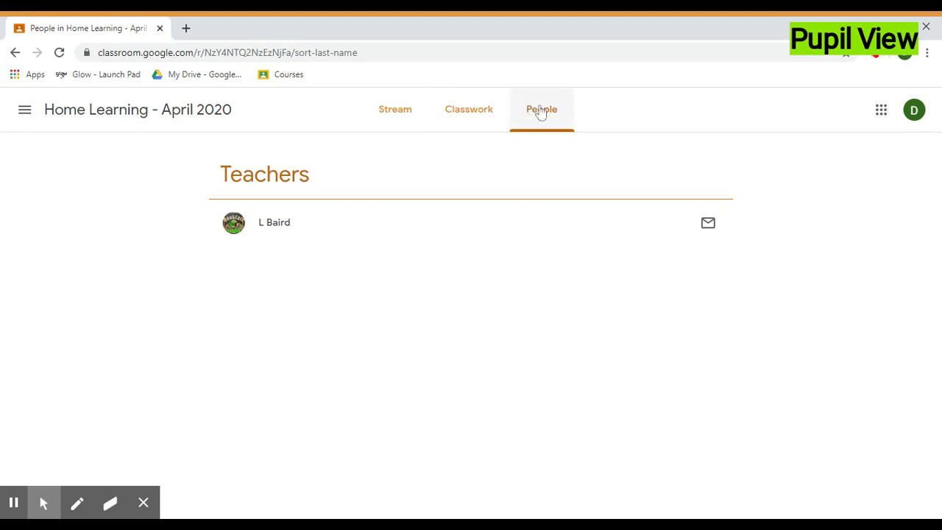
pyautogui.click(398, 115)
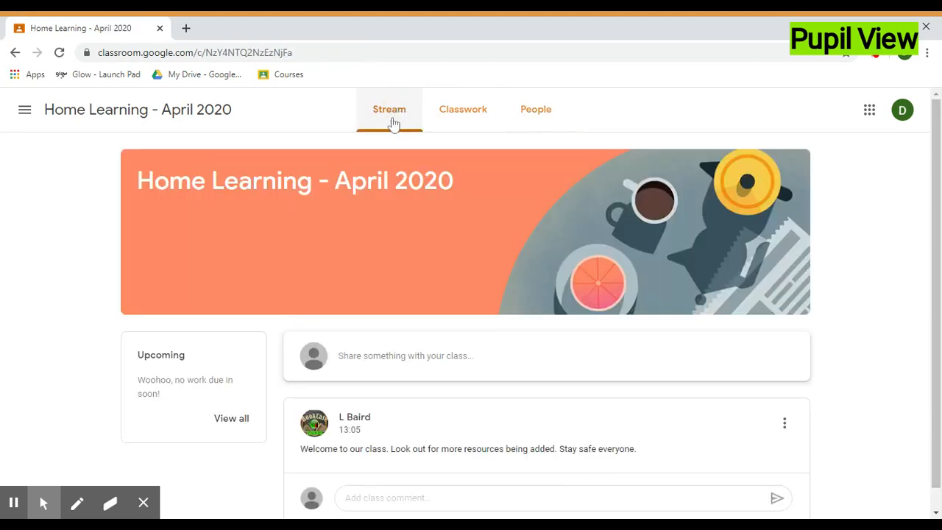
# Post the class comment "Hi Miss - all good here. Stay safe!" on the teacher's announcement
pyautogui.scroll(-1, 386, 360)
pyautogui.click(385, 477)
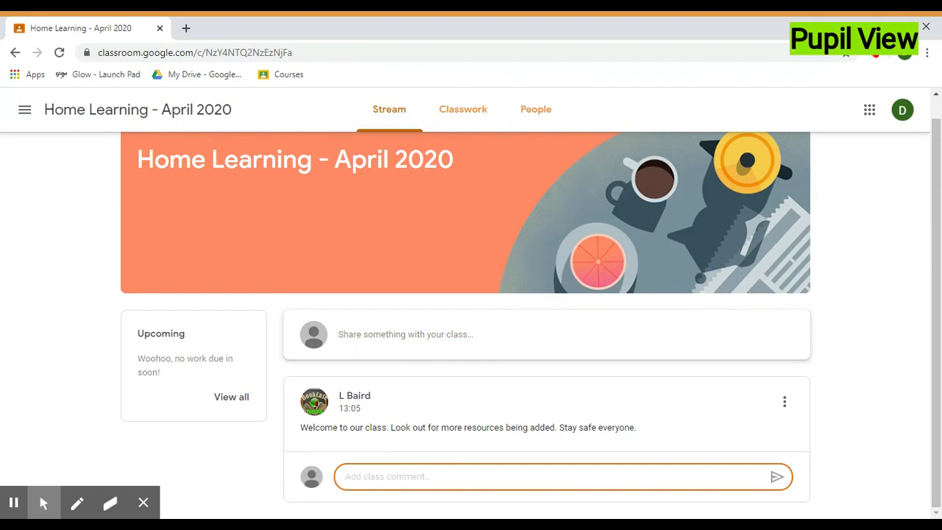
pyautogui.write('Hi Miss - all good here.')
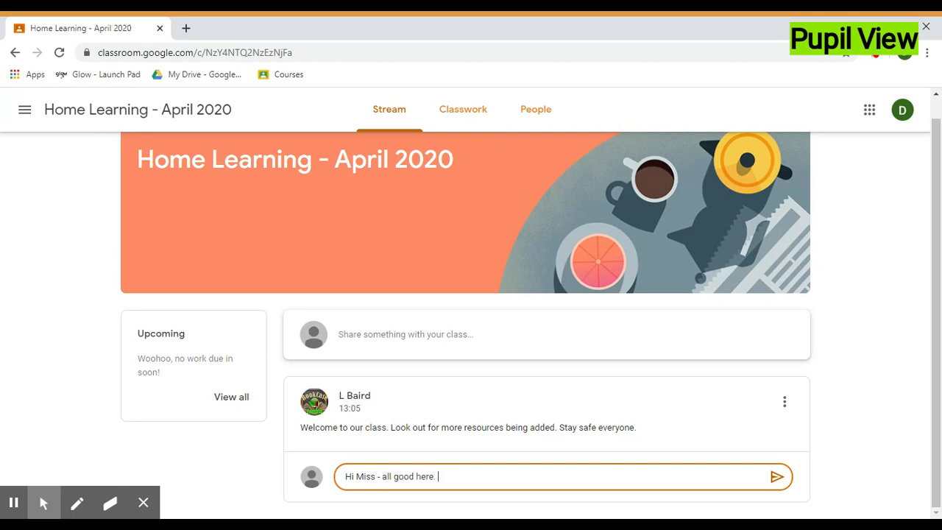
pyautogui.write('Stay safe!')
pyautogui.click(777, 478)
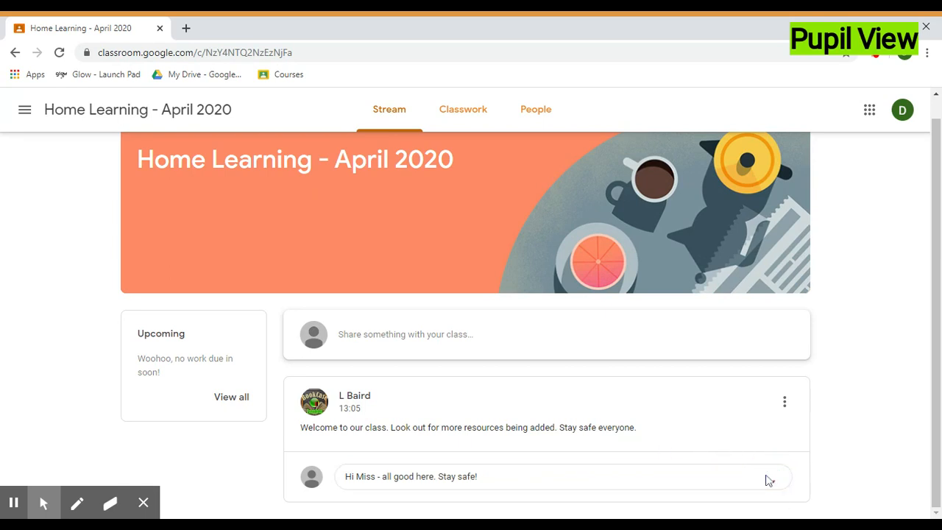
# Return to the teacher view and review the pupil's comment under the announcement in the class stream
pyautogui.scroll(-2, 511, 393)
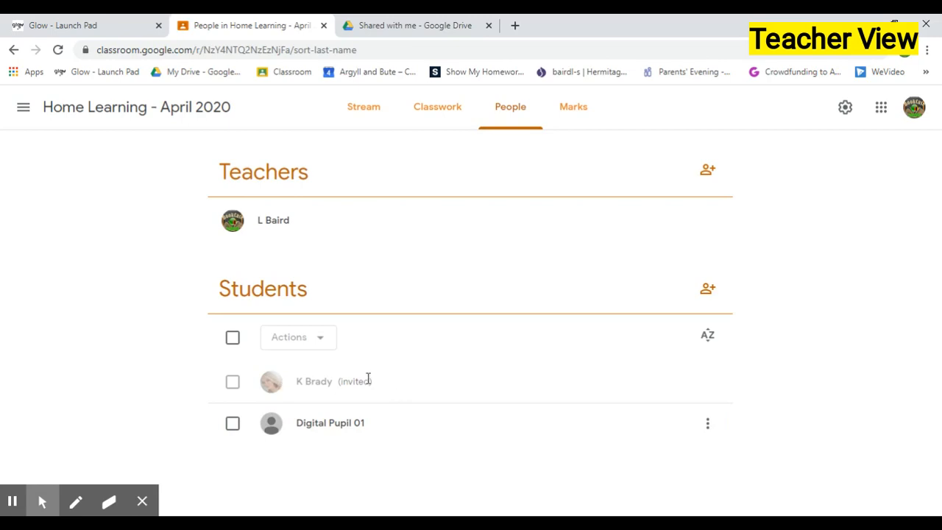
pyautogui.click(370, 113)
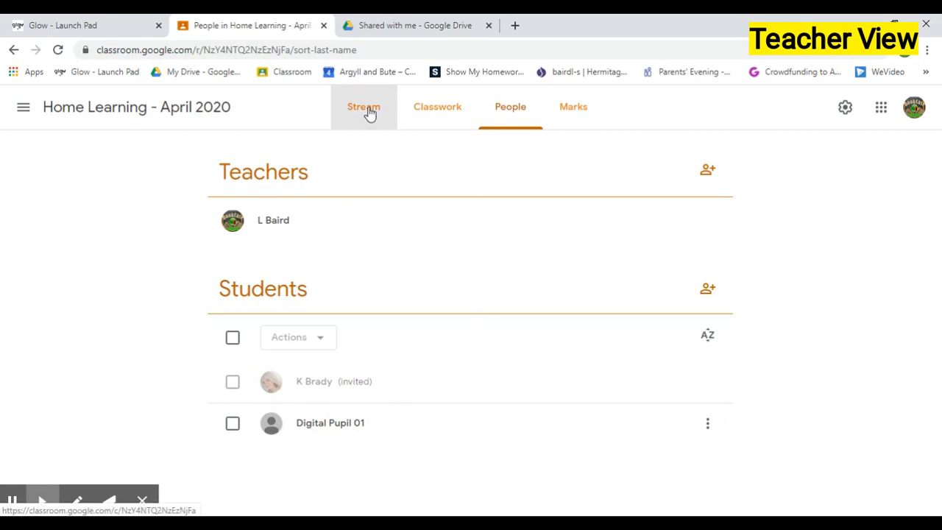
pyautogui.scroll(-1, 100, 343)
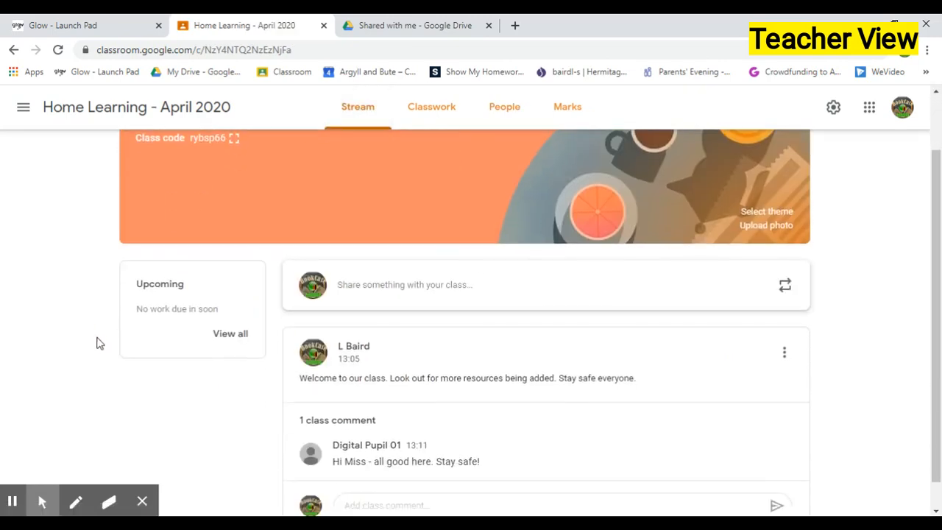
pyautogui.scroll(-1, 98, 368)
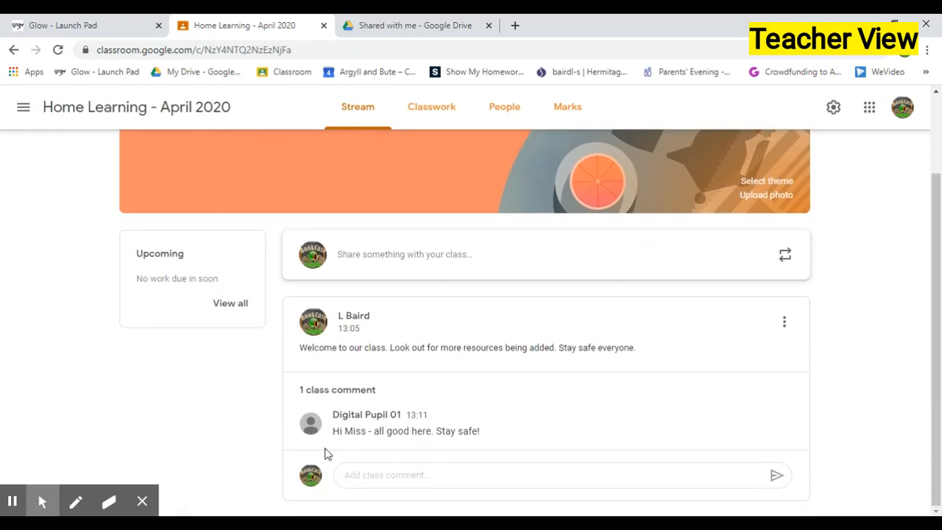
pyautogui.scroll(1, 235, 418)
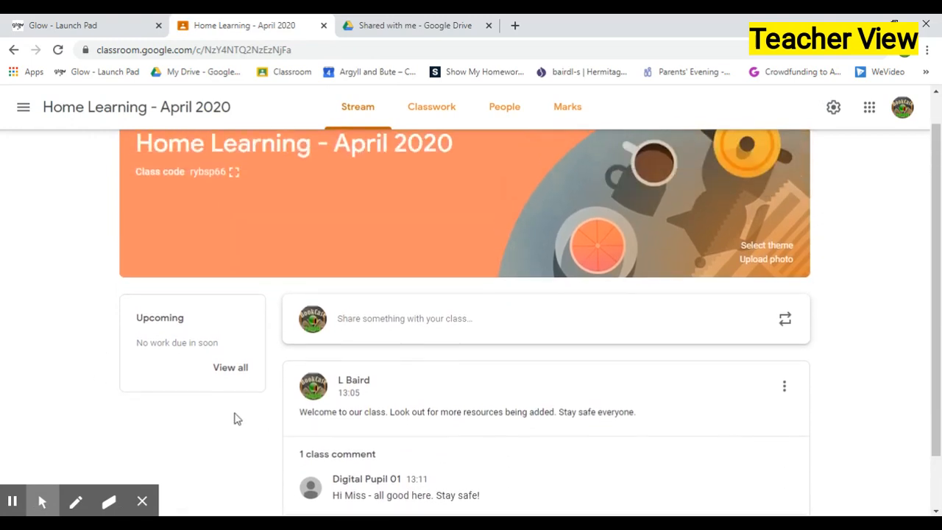
pyautogui.scroll(1, 234, 438)
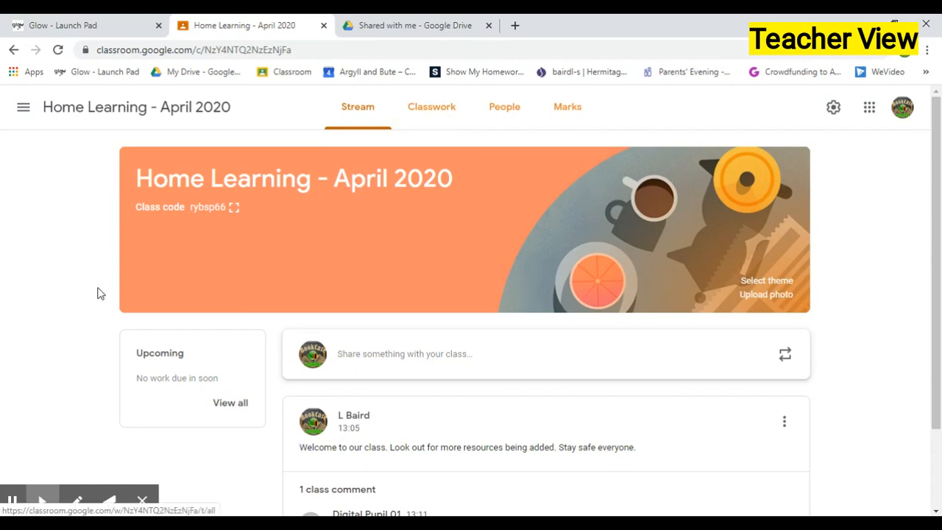
pyautogui.moveTo(108, 502)
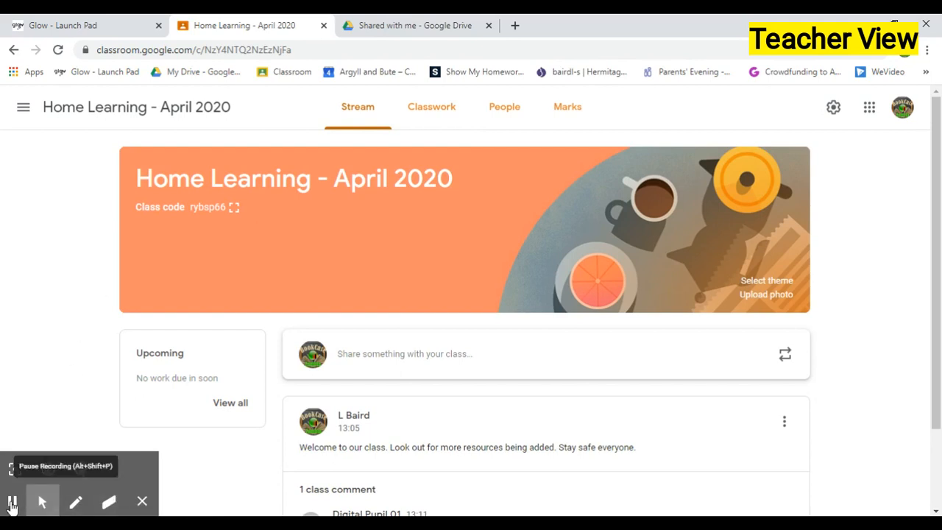